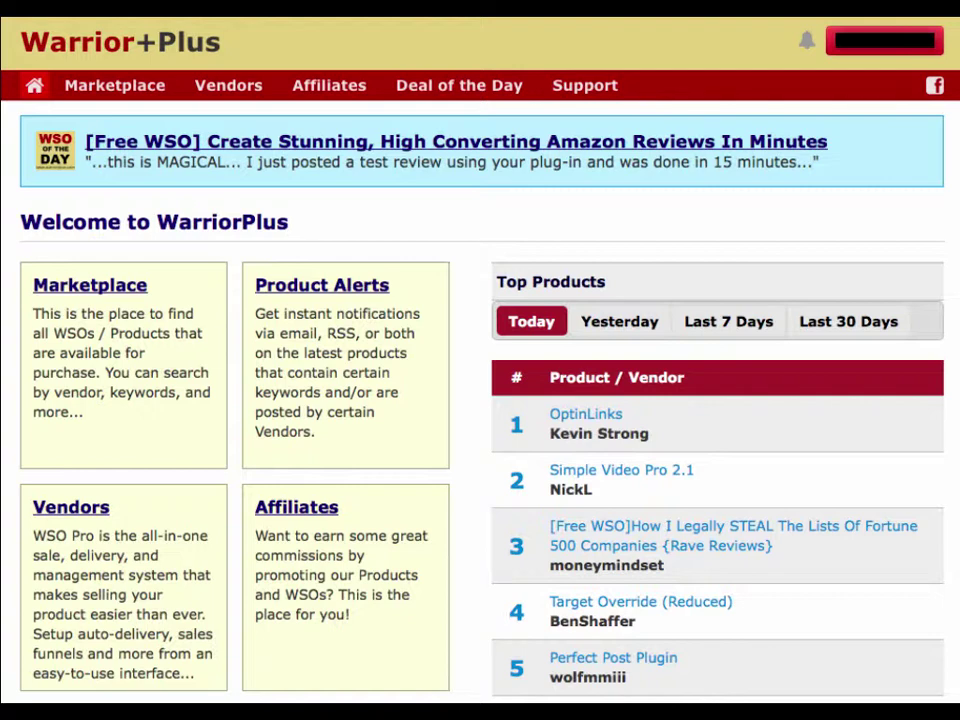
# - Open Test Offer from Vendors > My Offers in the Offer Builder
pyautogui.click(240, 86)
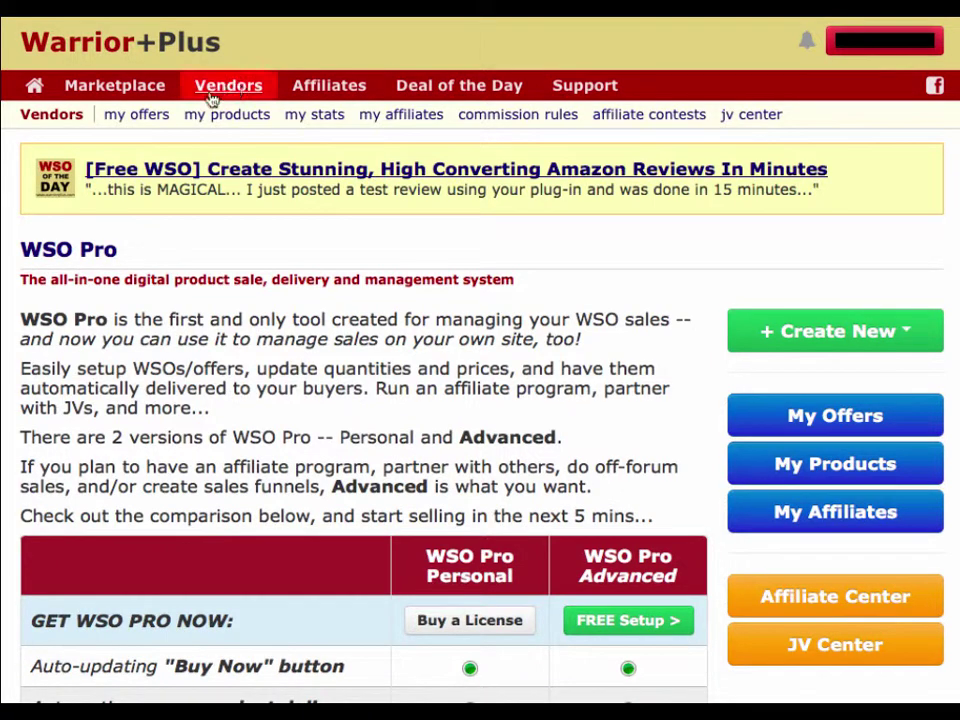
pyautogui.click(140, 115)
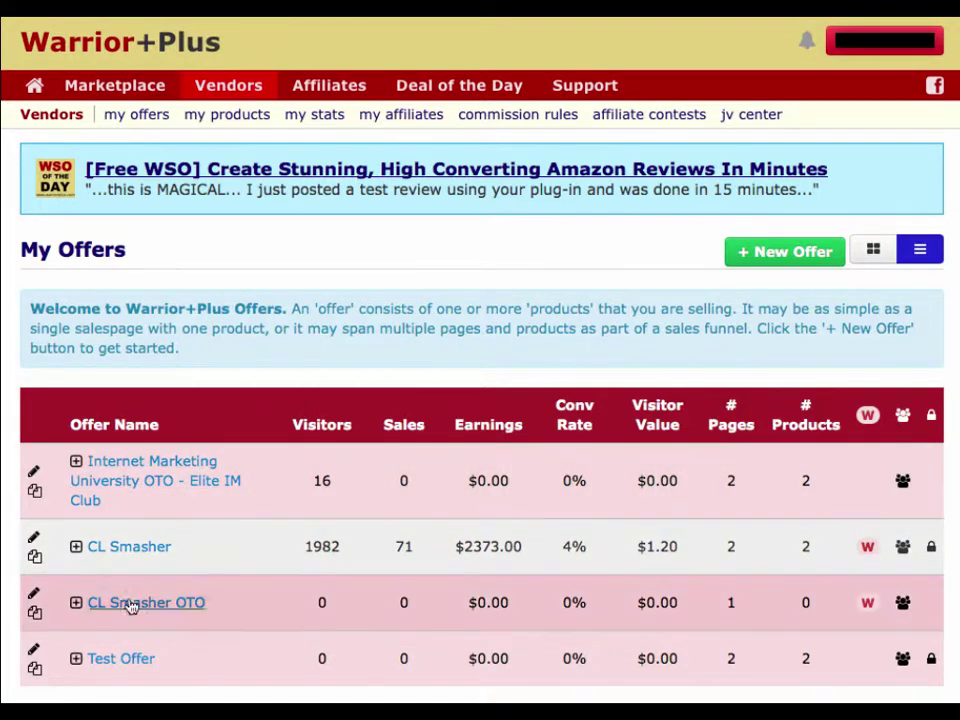
pyautogui.click(120, 660)
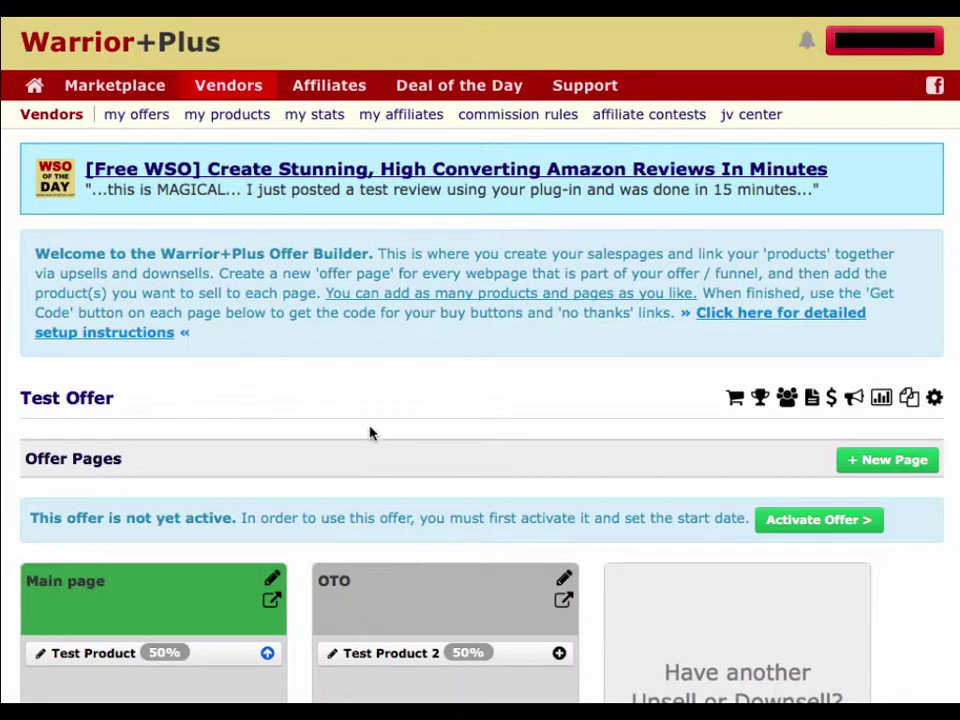
# - Scroll down and open the Test Offer's Manage Multiple Salespages view
pyautogui.scroll(-3, 370, 432)
pyautogui.scroll(-1, 370, 432)
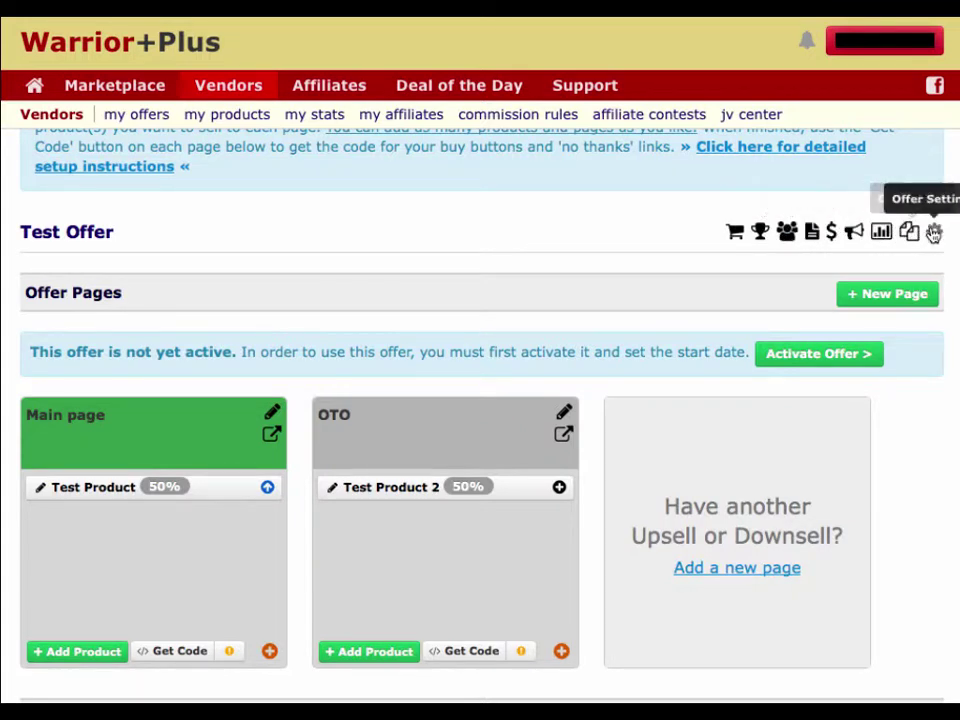
pyautogui.click(855, 233)
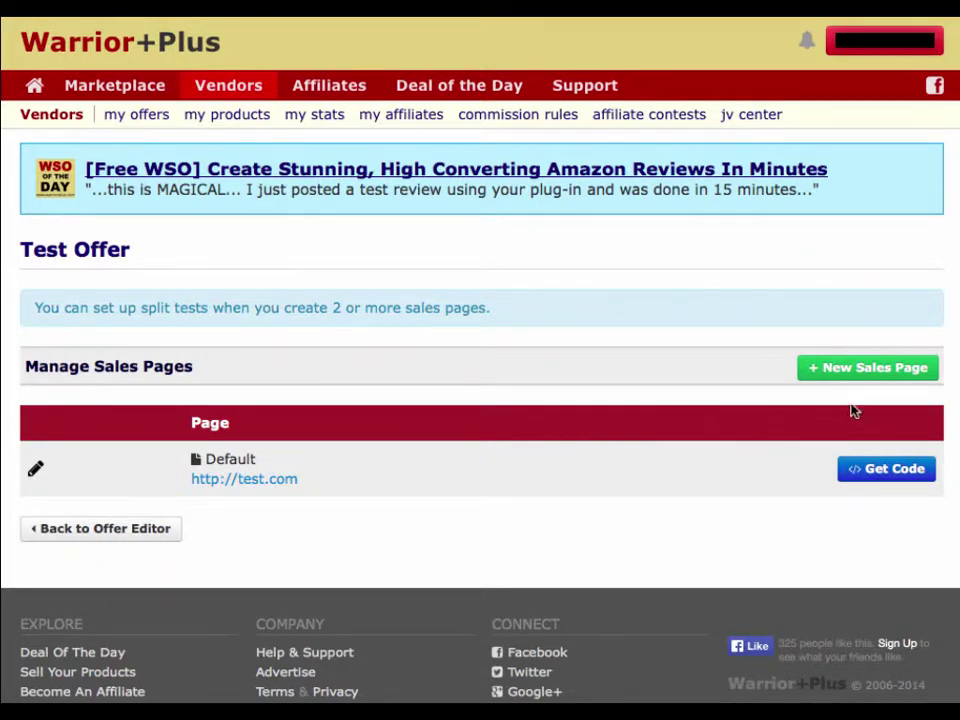
# - Start a new sales page with the '+ New Sales Page' button
pyautogui.click(865, 372)
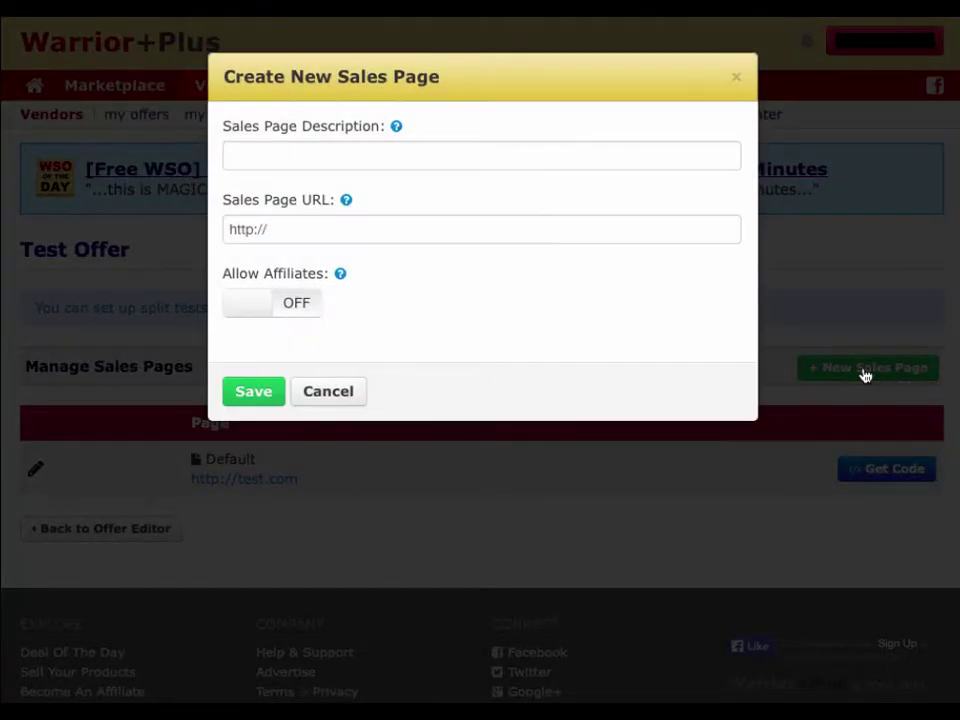
pyautogui.click(352, 150)
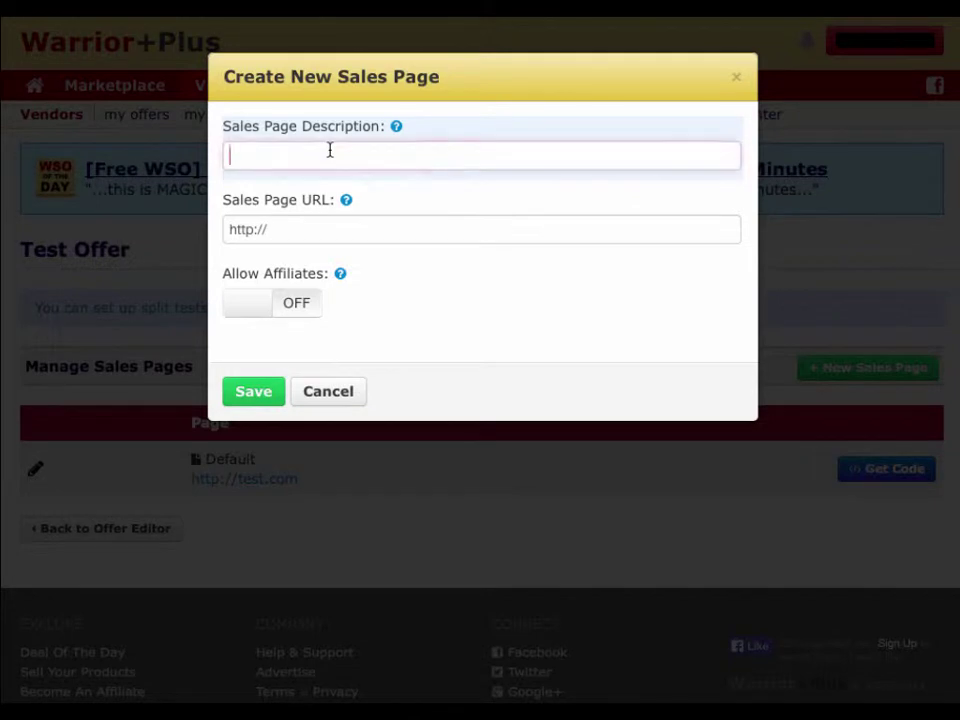
pyautogui.click(300, 226)
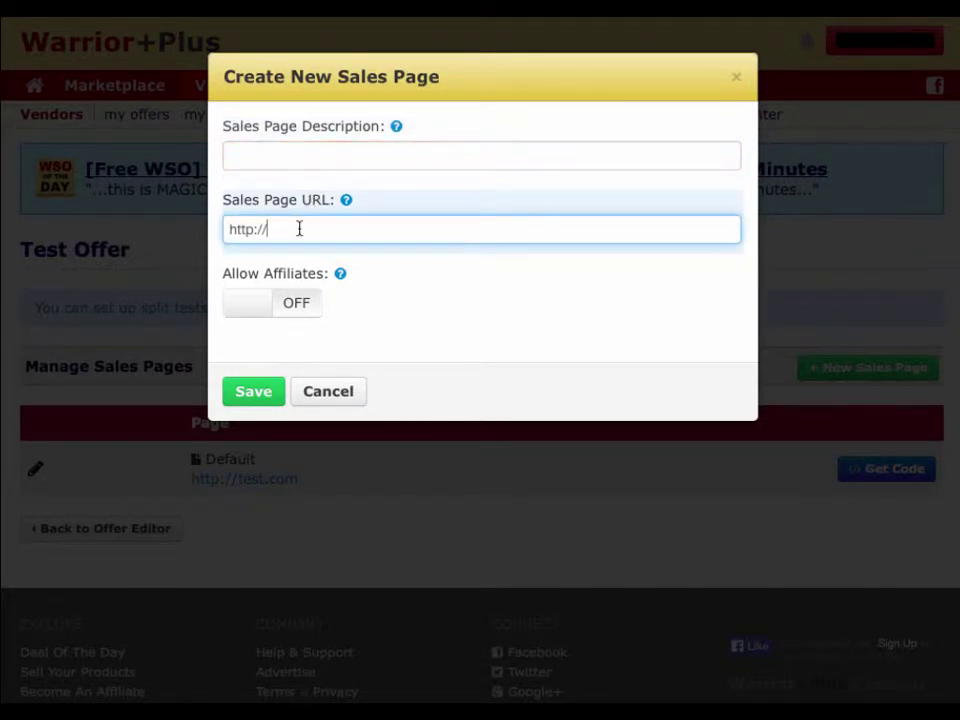
pyautogui.click(272, 159)
pyautogui.write('Sal')
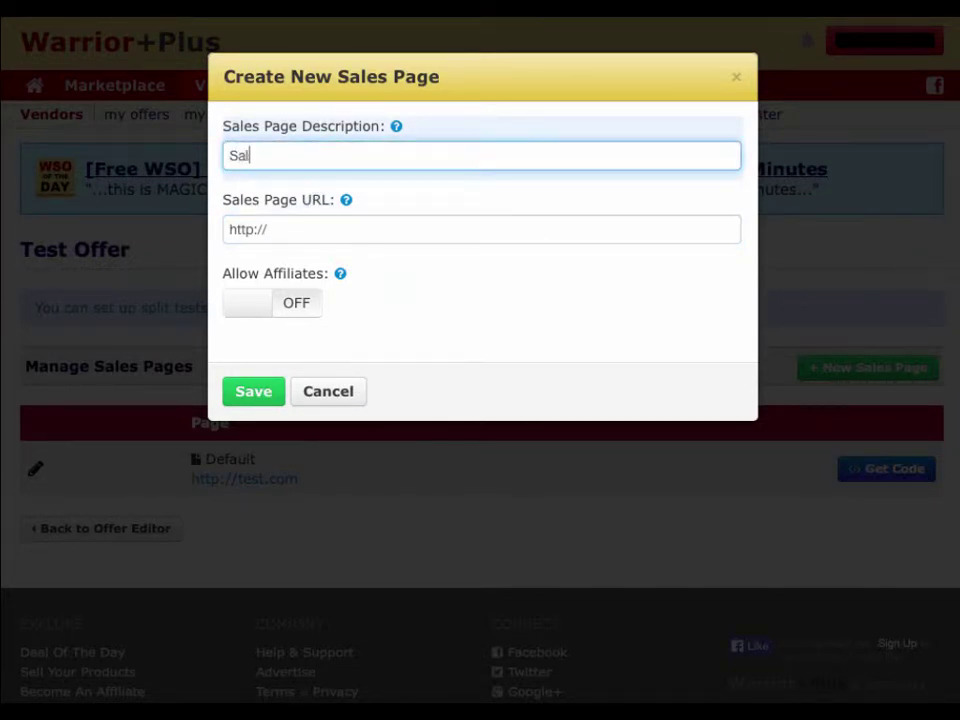
pyautogui.write('es Page 1')
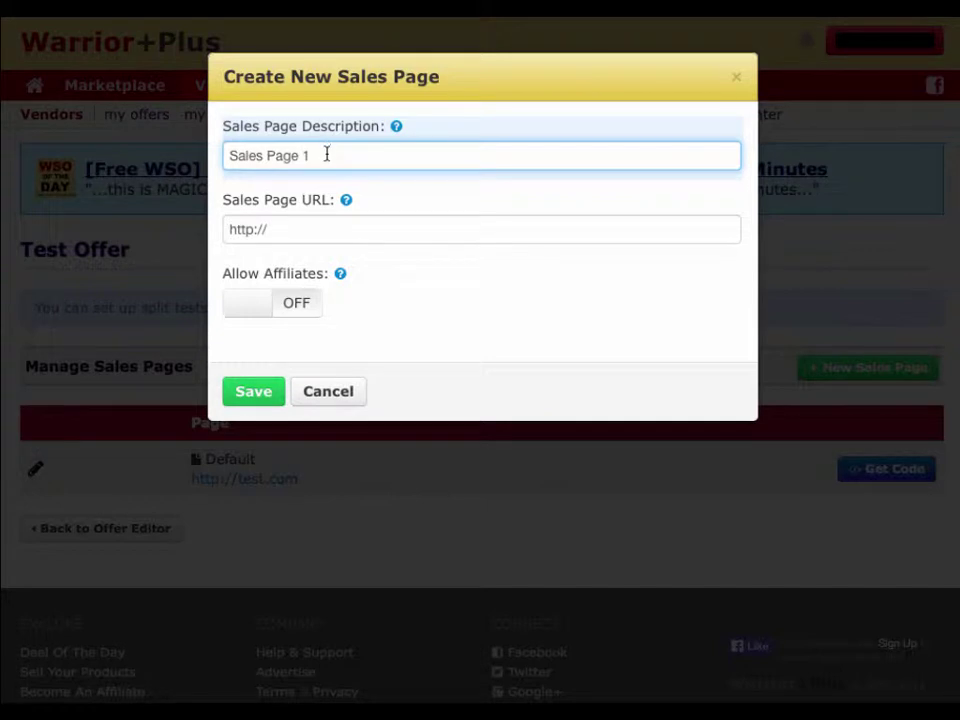
pyautogui.click(297, 228)
pyautogui.write('te')
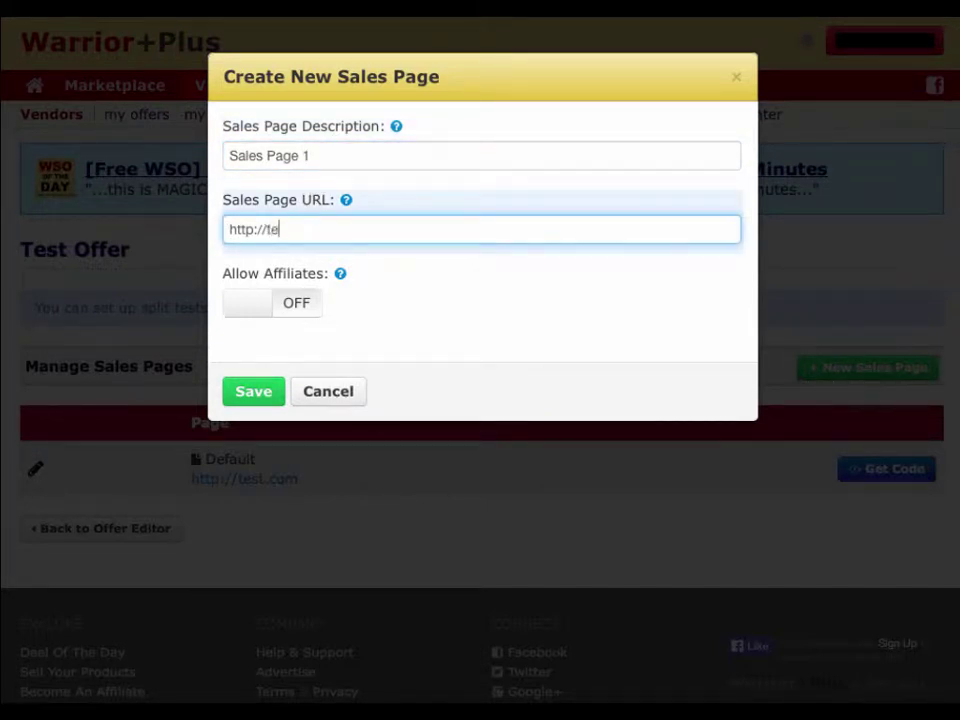
pyautogui.write('st.com/1')
pyautogui.moveTo(357, 230); pyautogui.dragTo(216, 229)
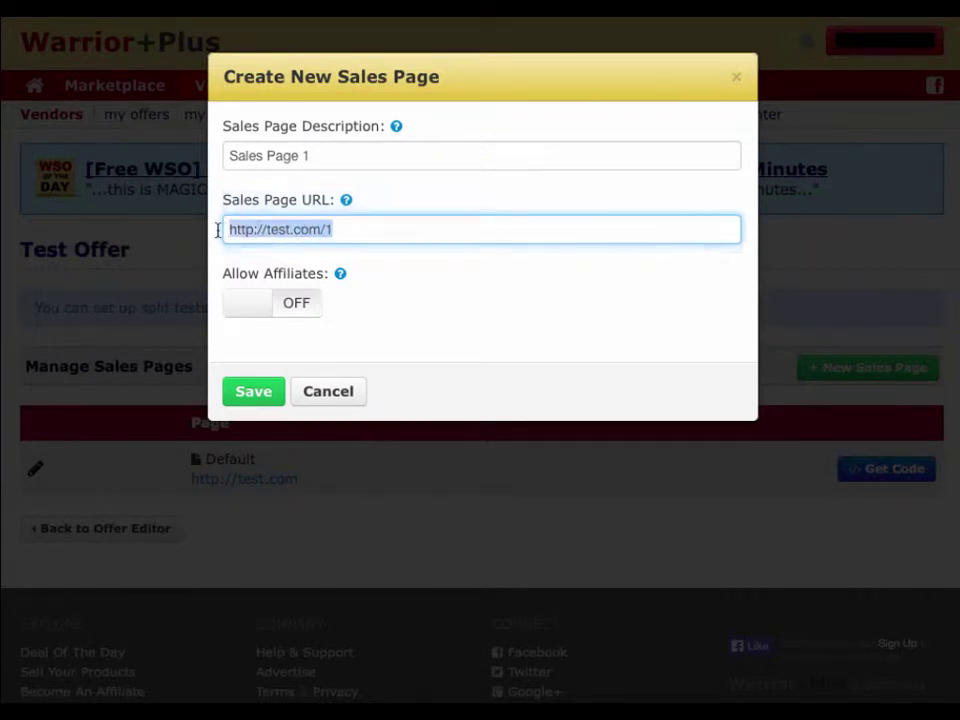
pyautogui.click(371, 227)
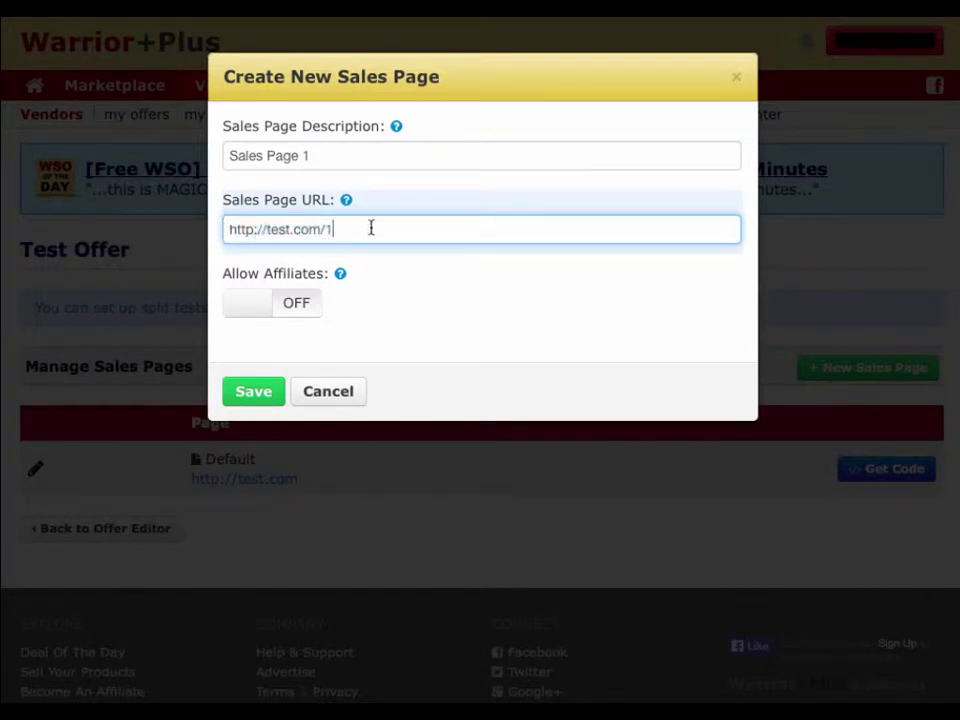
pyautogui.click(265, 306)
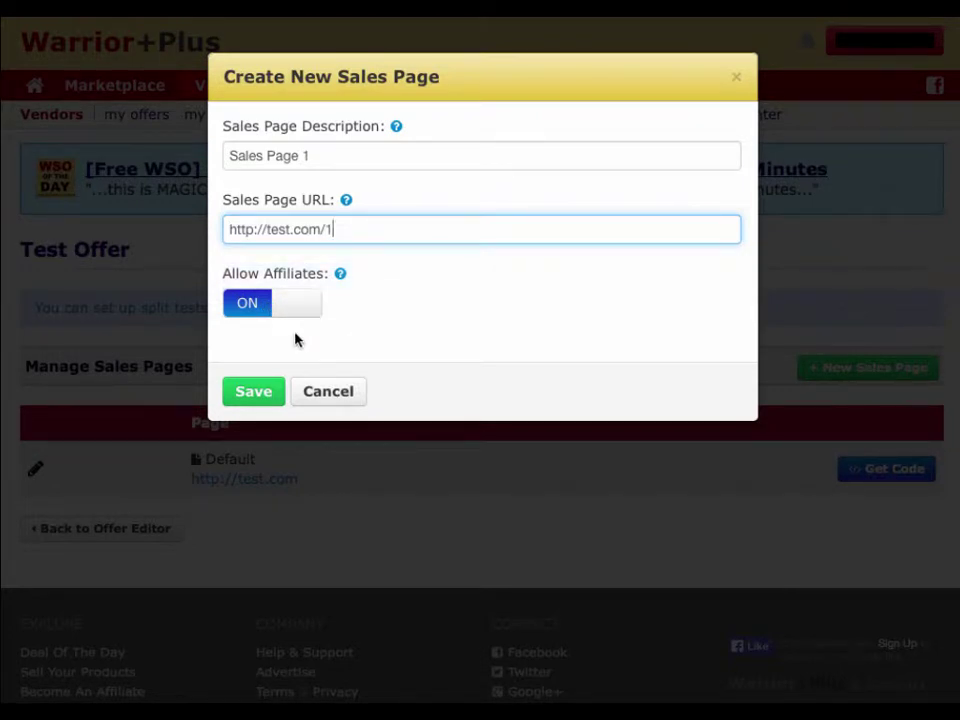
pyautogui.click(262, 399)
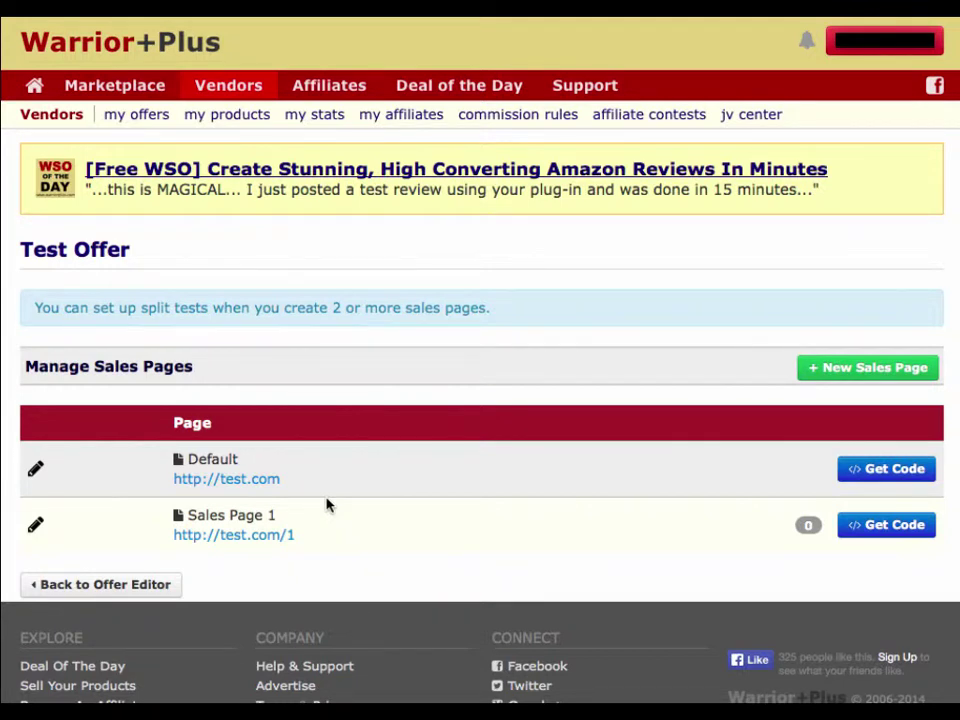
pyautogui.click(840, 372)
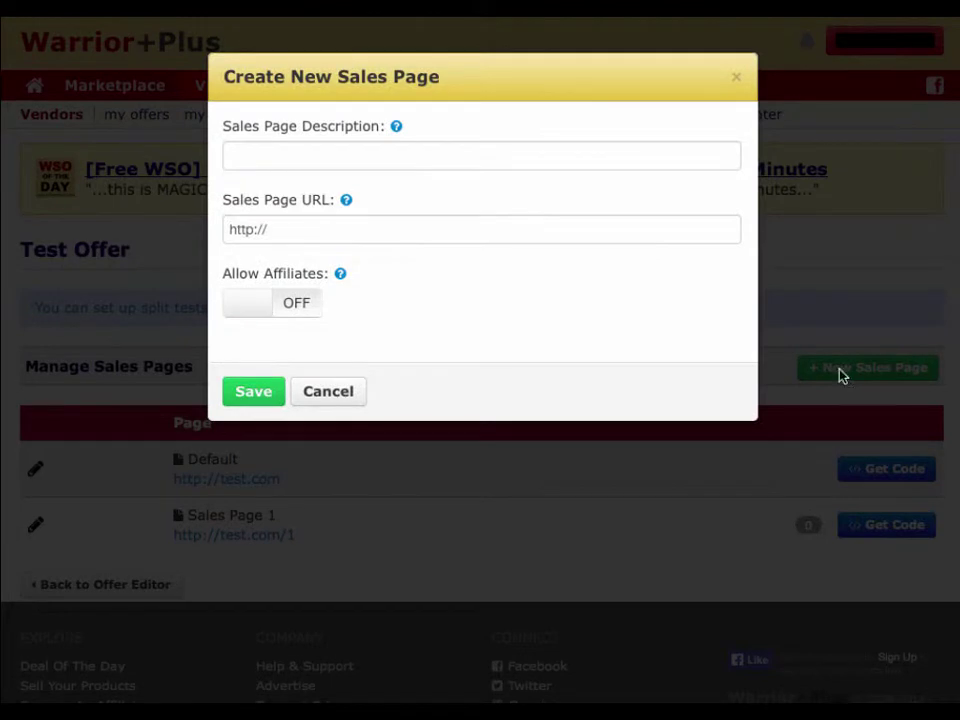
pyautogui.click(364, 157)
pyautogui.write('Sale')
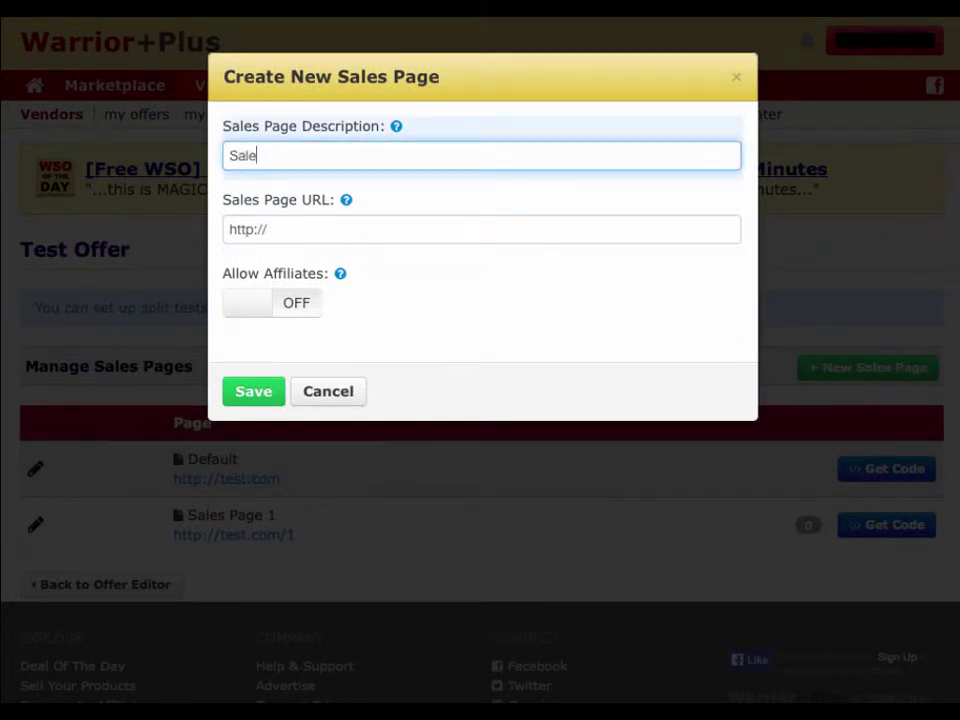
pyautogui.write('s Page 2')
pyautogui.click(407, 227)
pyautogui.write('te')
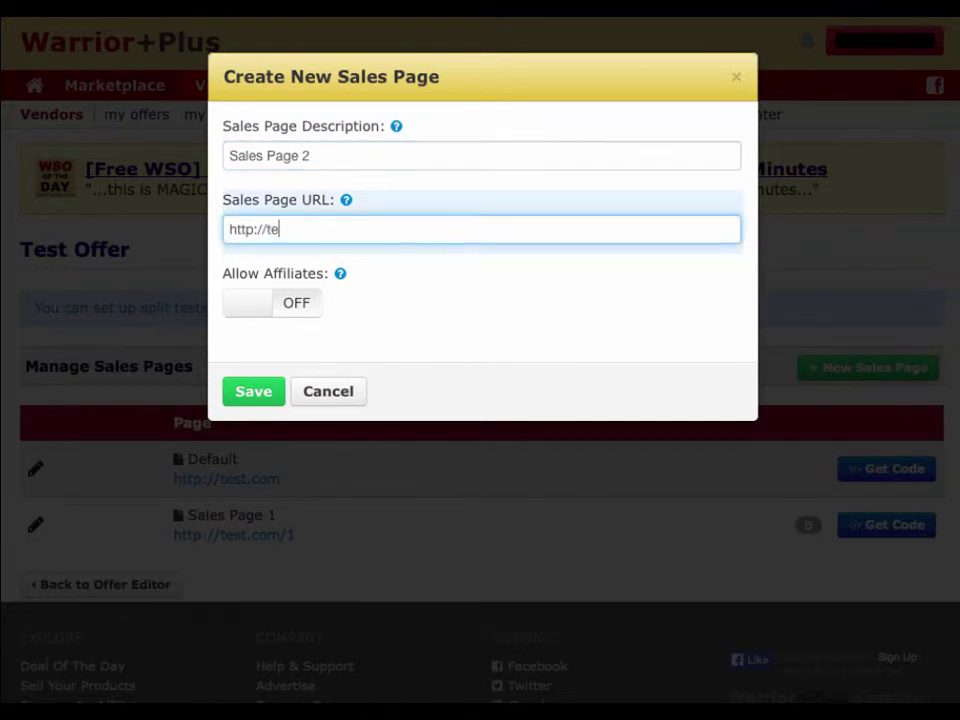
pyautogui.write('st.com/2')
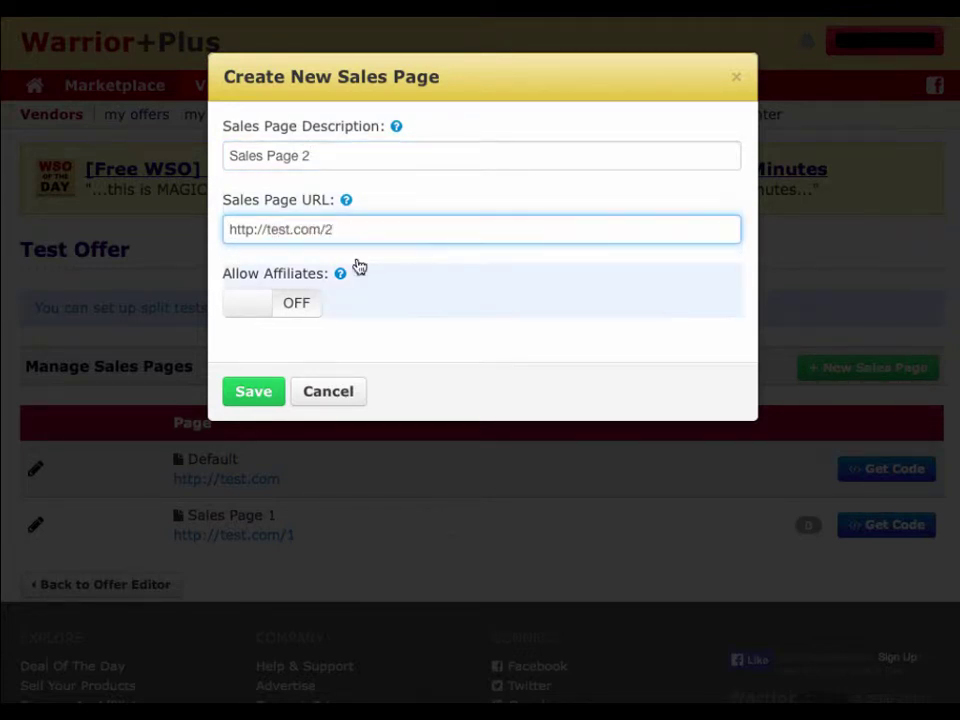
pyautogui.click(272, 302)
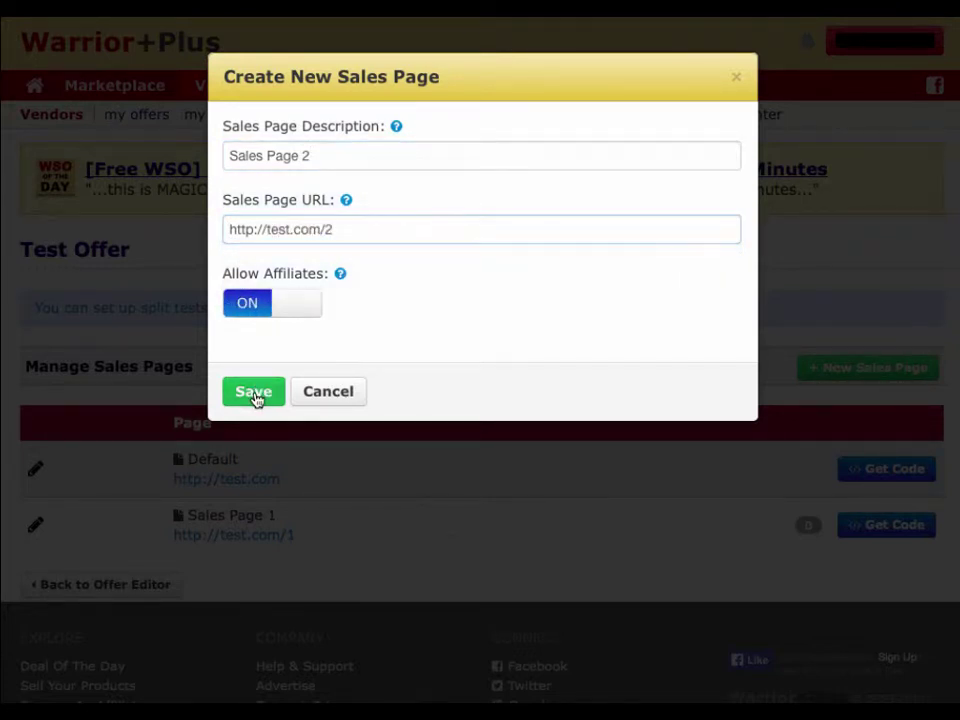
pyautogui.click(254, 393)
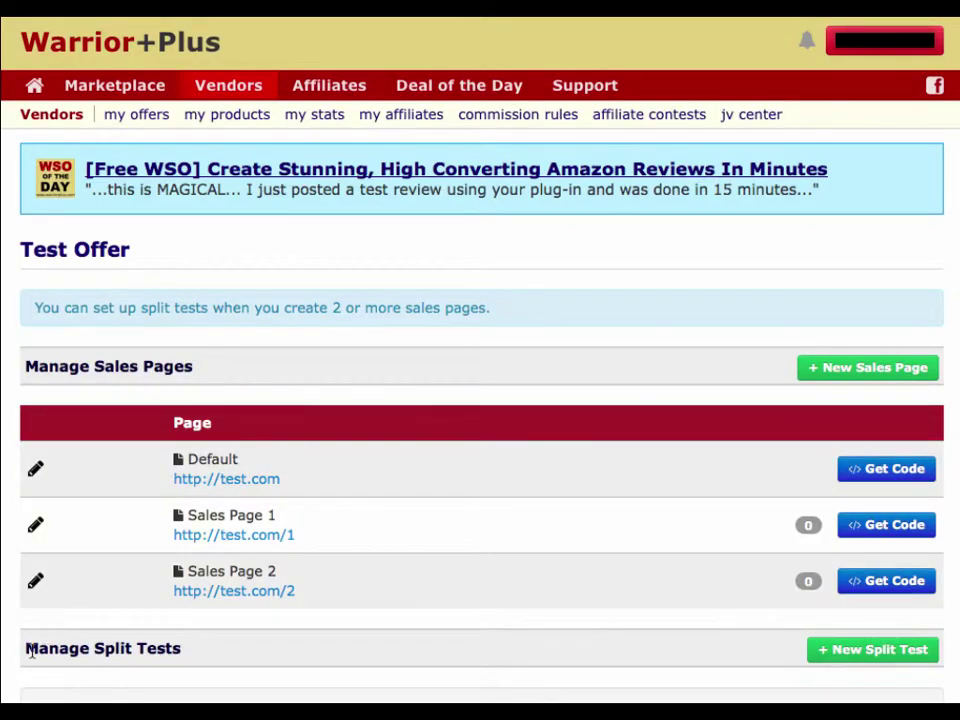
# - Open Manage Affiliate Sales Pages from Sales Page 2's '0' affiliates badge
pyautogui.moveTo(27, 652); pyautogui.dragTo(228, 653)
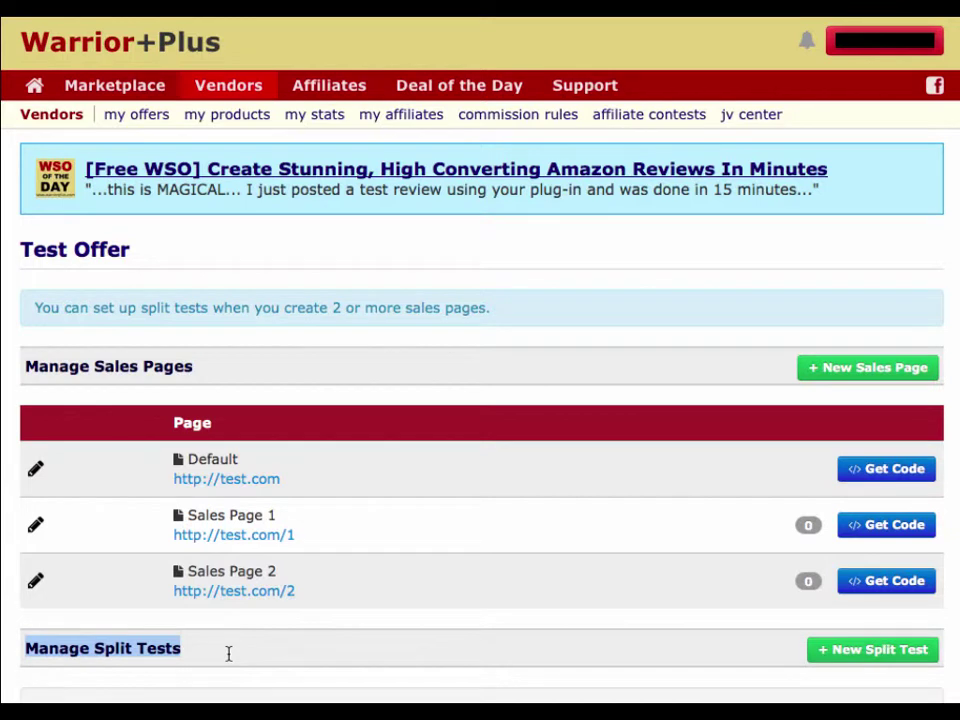
pyautogui.click(240, 657)
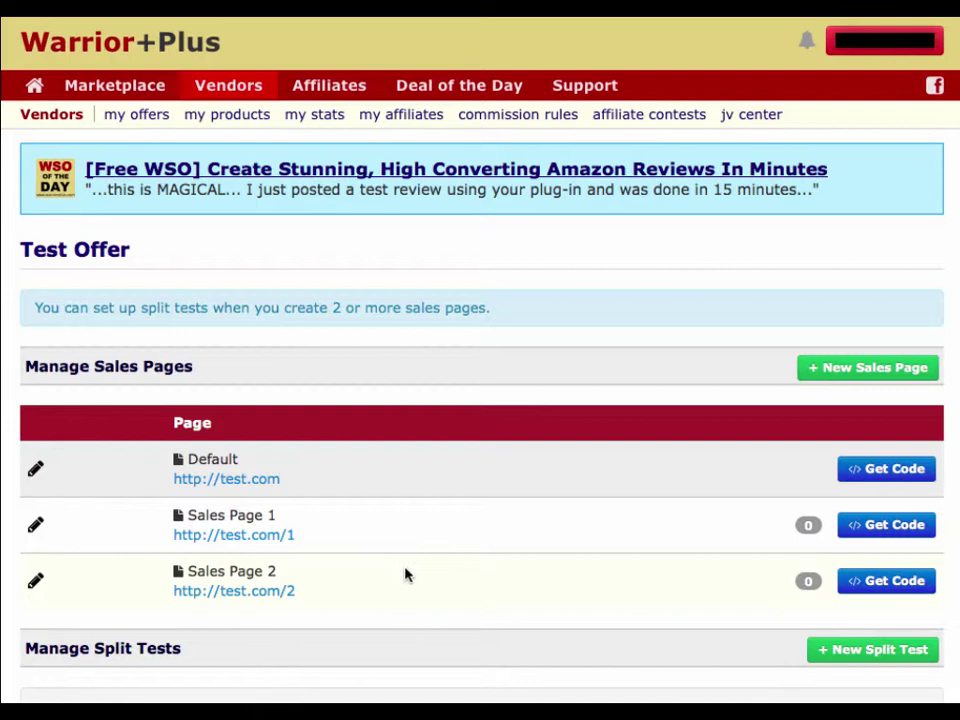
pyautogui.click(808, 583)
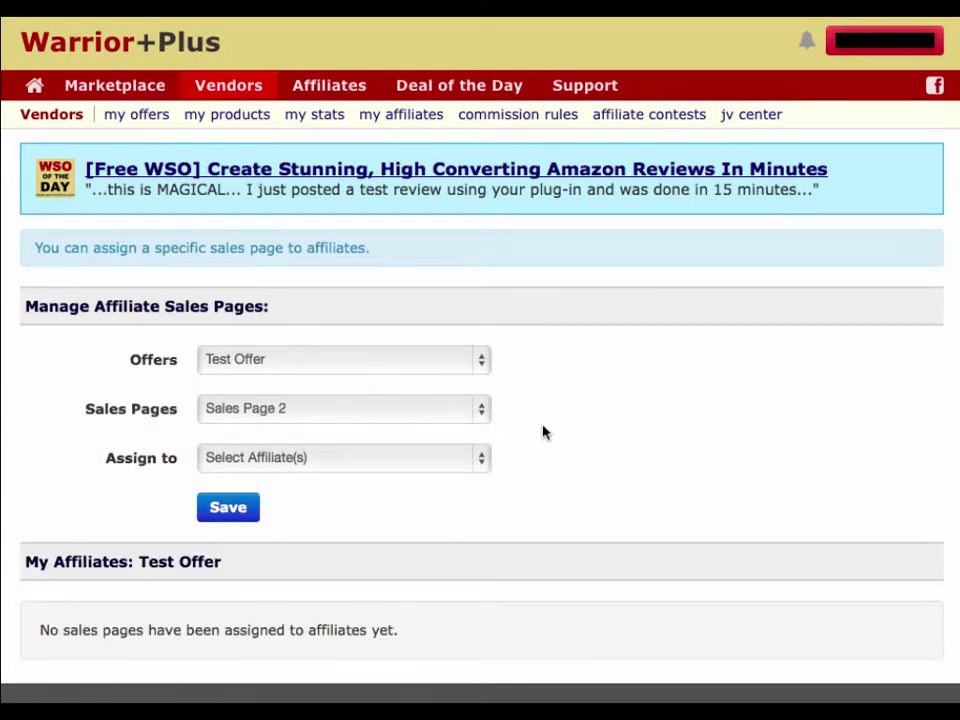
# - Keep Sales Page 2 selected and set Assign to 'Specific affiliate'
pyautogui.click(486, 414)
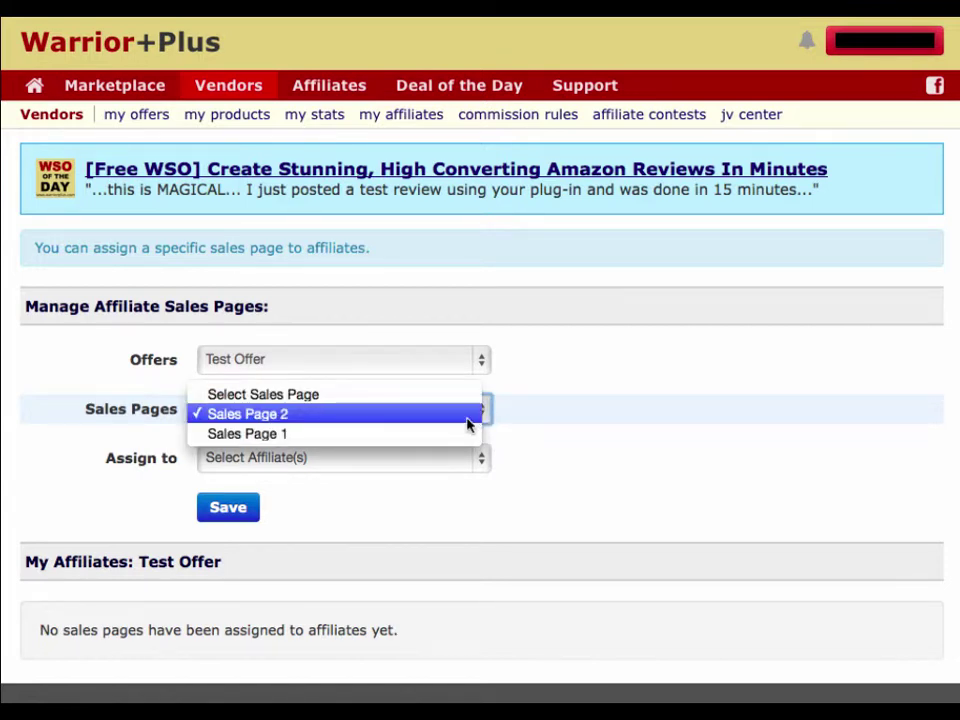
pyautogui.click(466, 422)
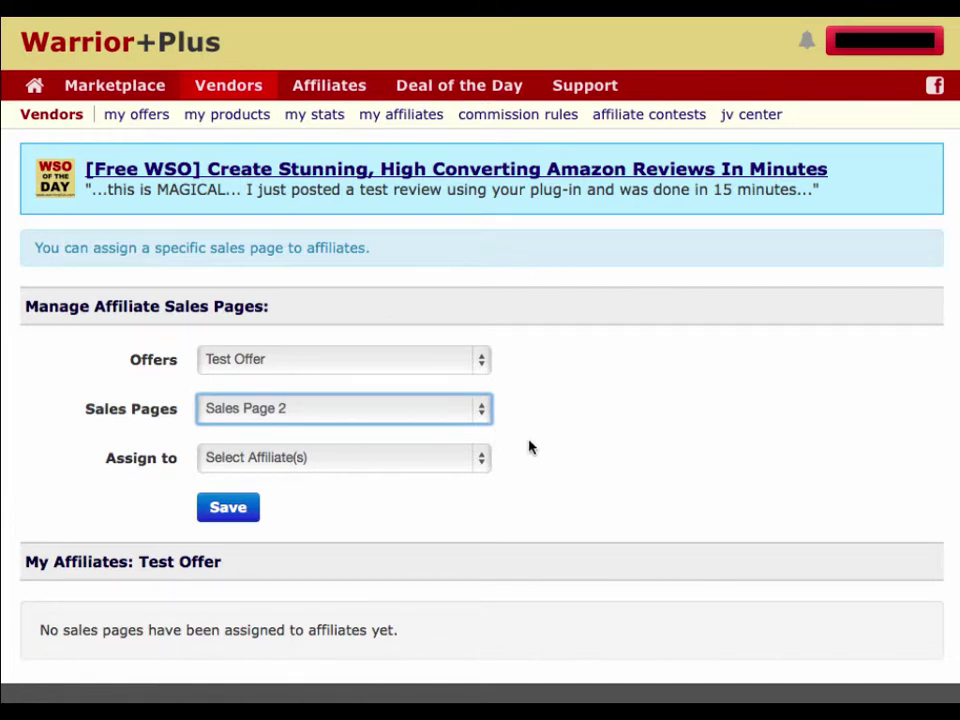
pyautogui.click(481, 460)
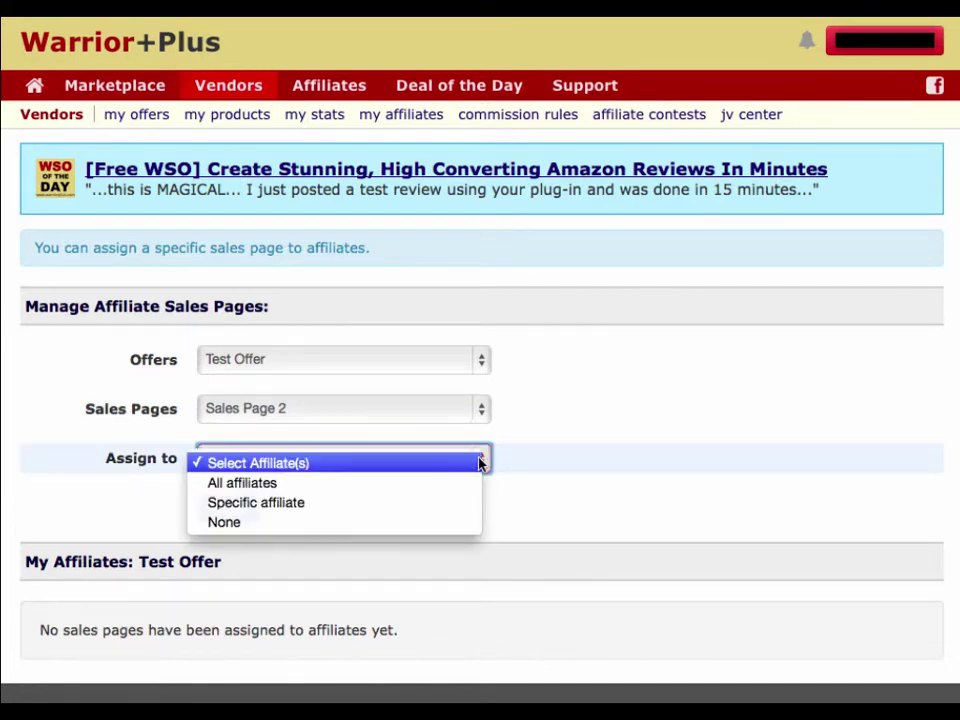
pyautogui.click(439, 503)
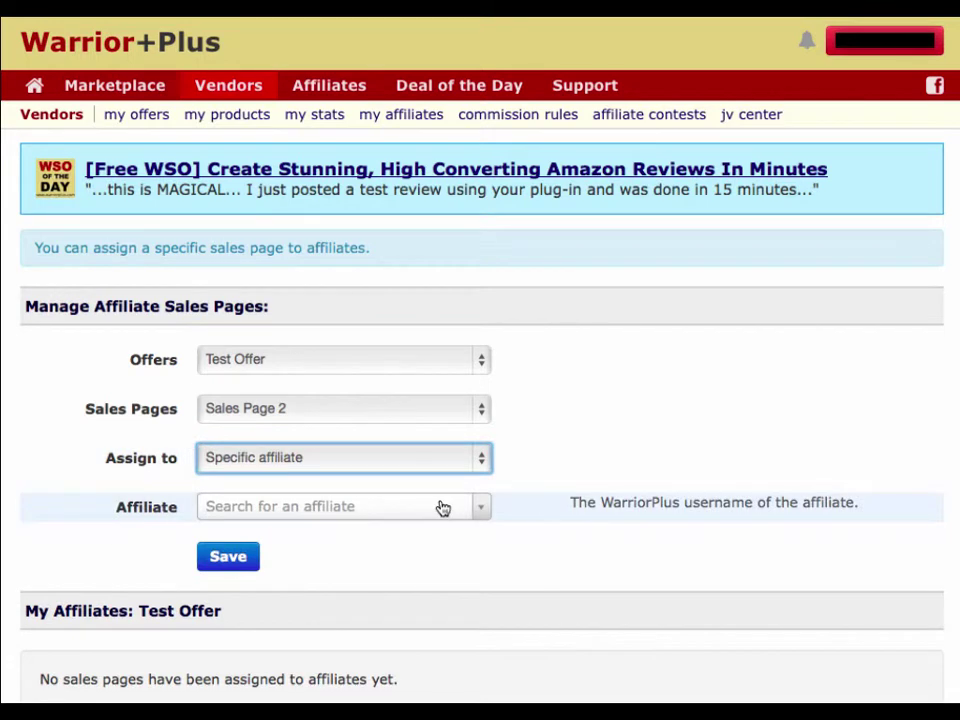
# - Change Assign to 'None', then reset it to 'Select Affiliate(s)'
pyautogui.click(388, 457)
pyautogui.click(386, 482)
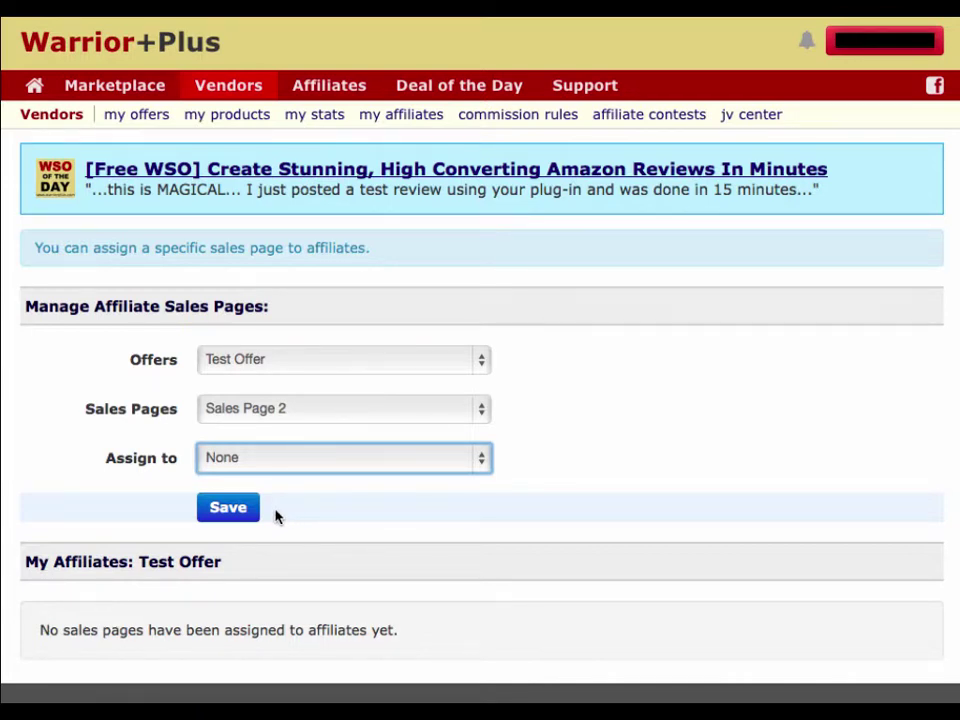
pyautogui.click(231, 461)
pyautogui.click(230, 405)
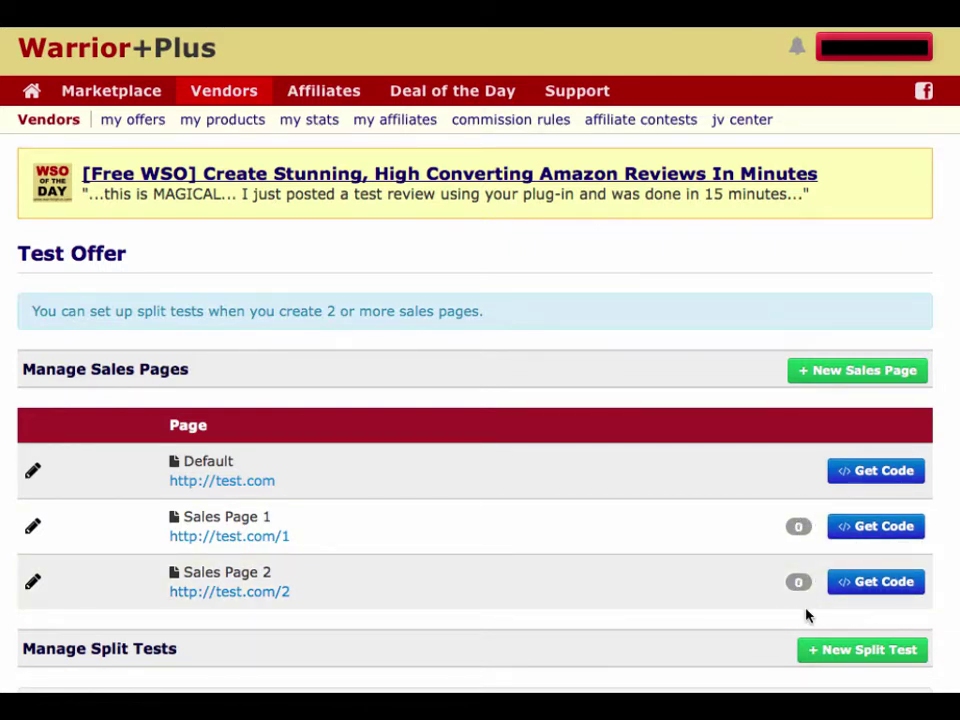
pyautogui.click(884, 527)
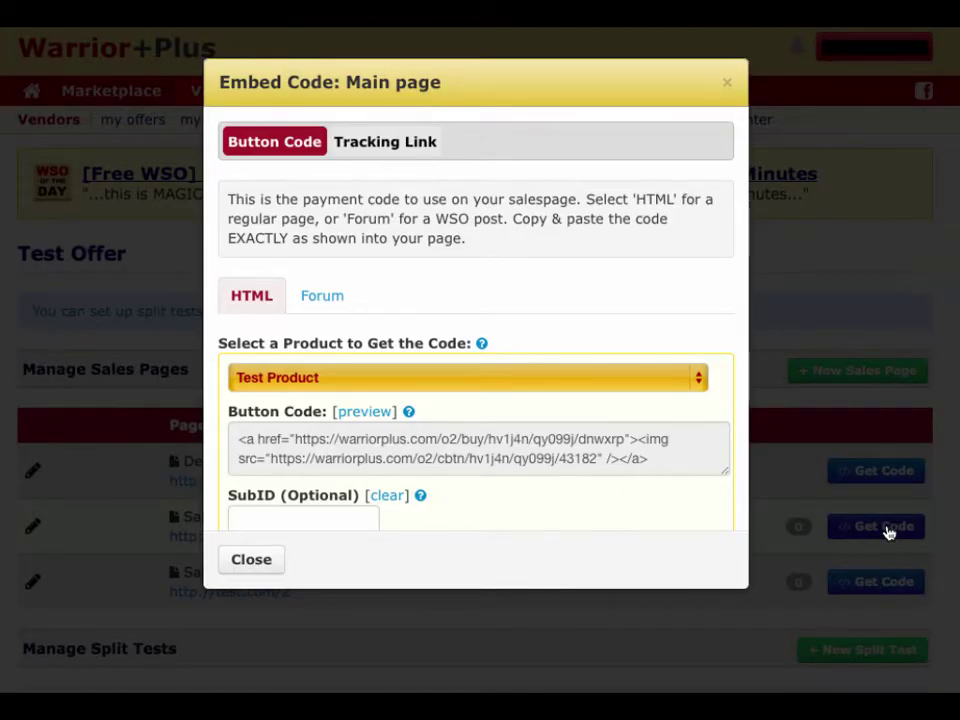
pyautogui.click(327, 438)
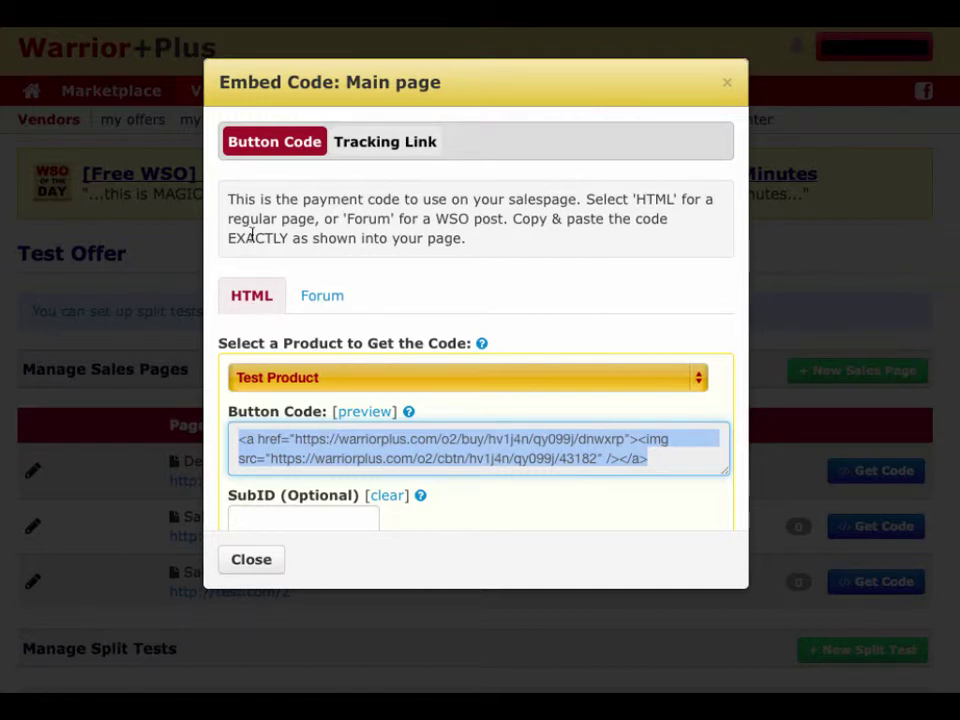
pyautogui.click(255, 298)
pyautogui.click(327, 300)
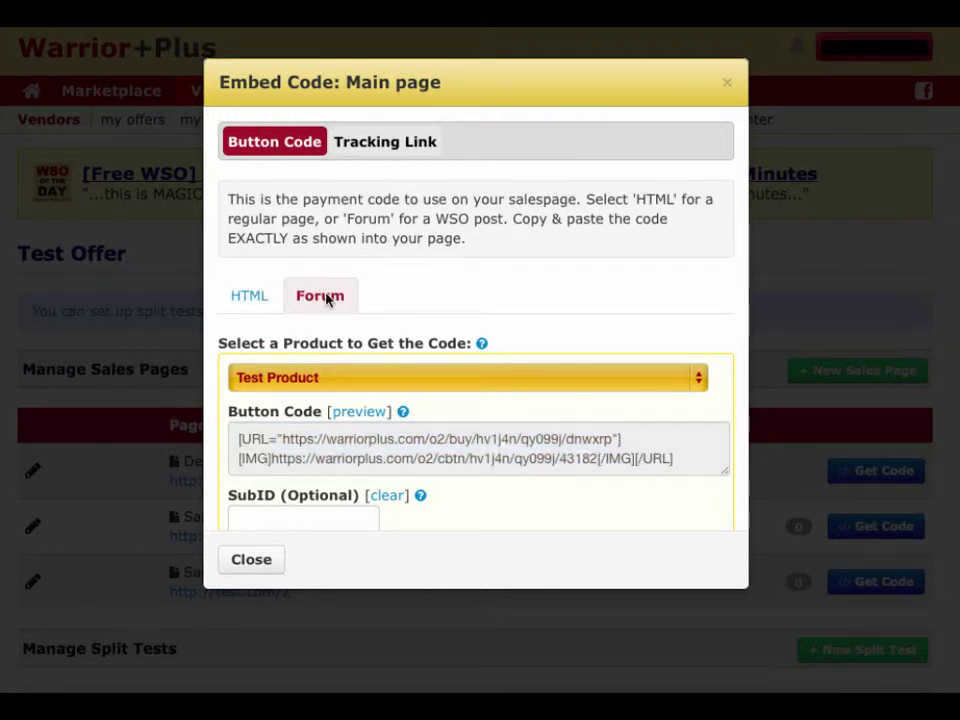
pyautogui.click(327, 445)
pyautogui.click(269, 306)
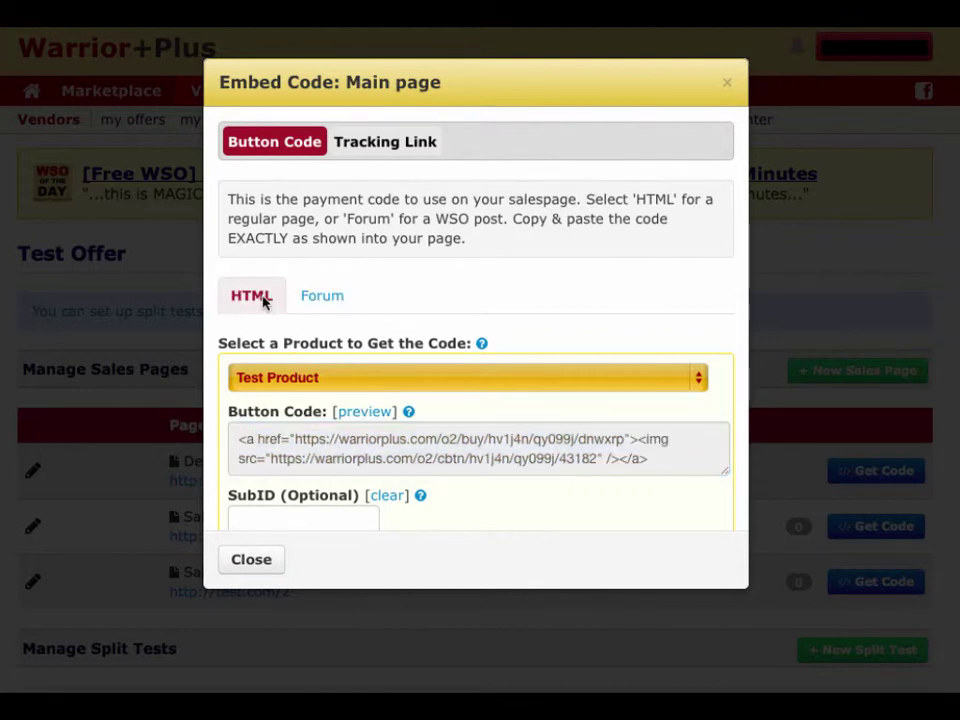
pyautogui.click(315, 437)
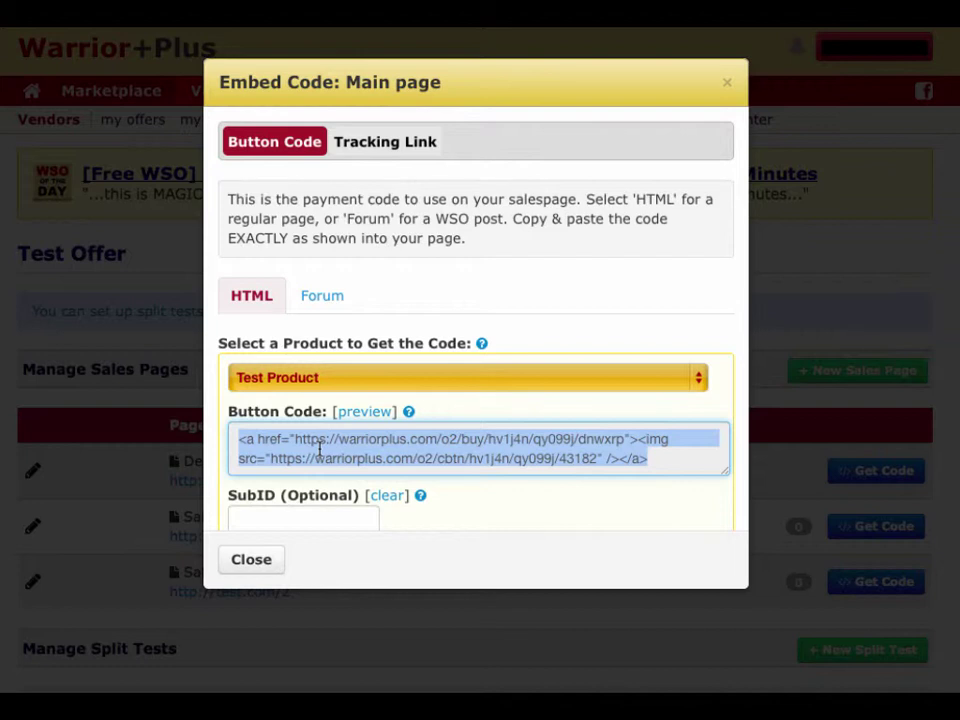
pyautogui.click(373, 143)
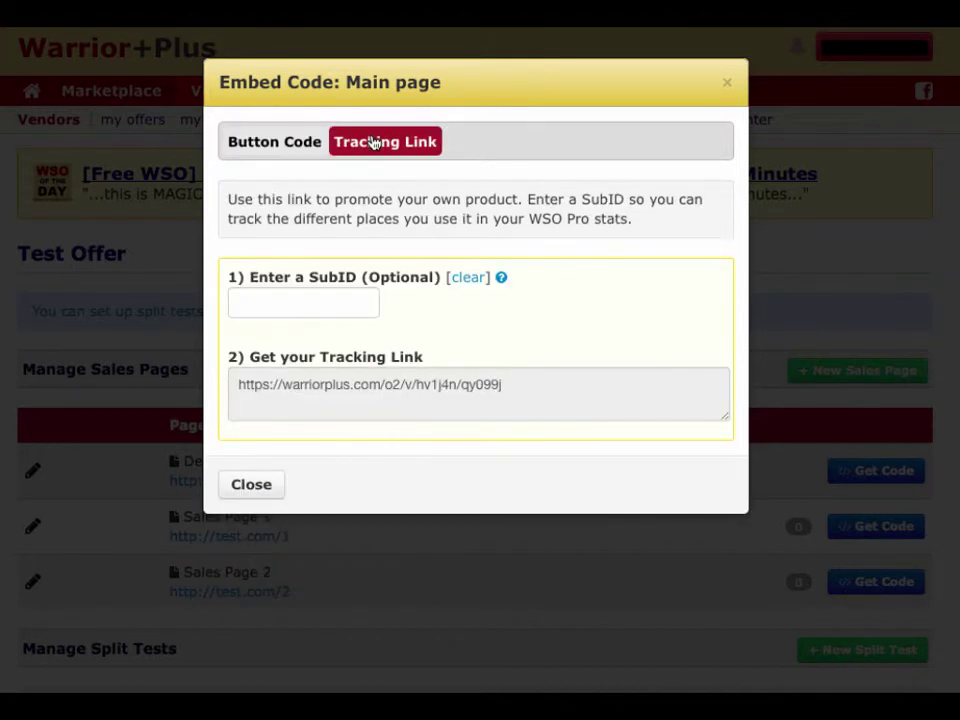
pyautogui.click(290, 305)
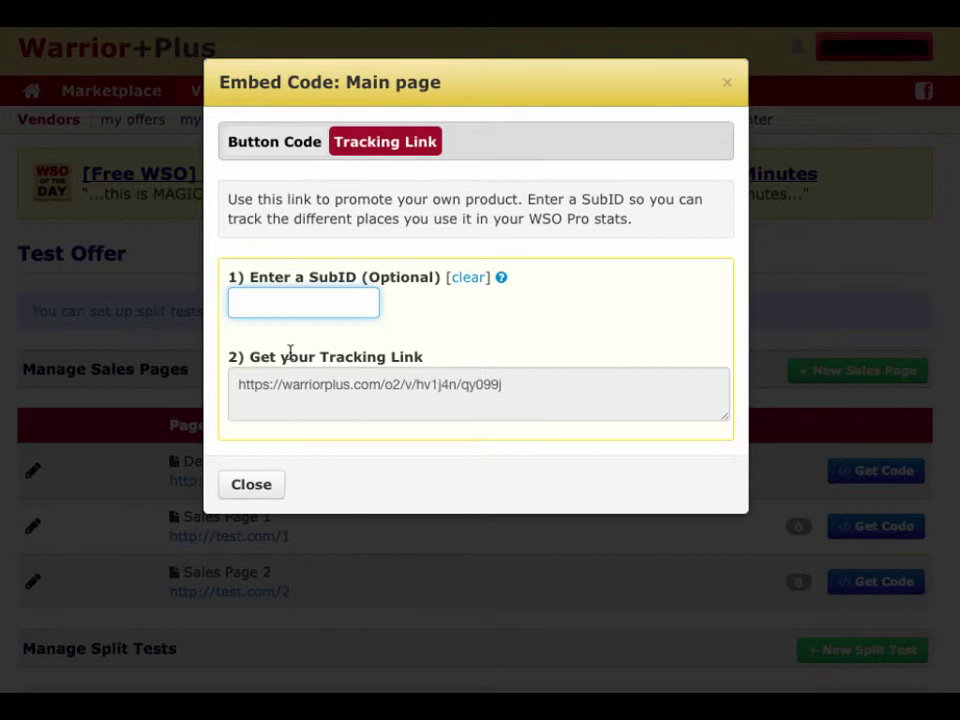
pyautogui.click(270, 490)
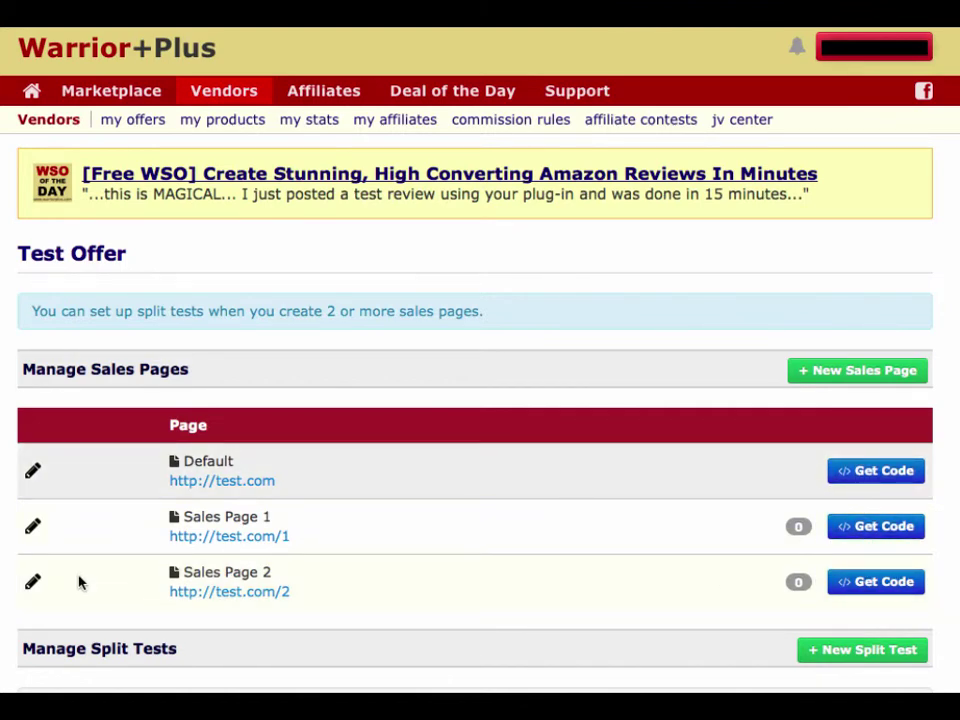
pyautogui.click(34, 585)
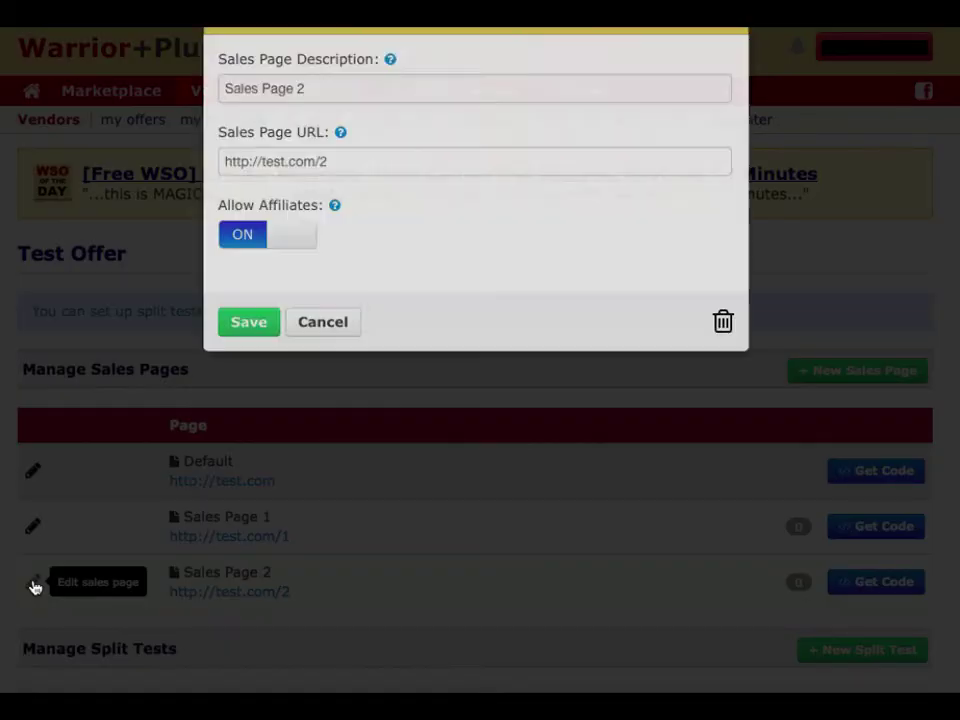
pyautogui.click(341, 161)
pyautogui.click(345, 232)
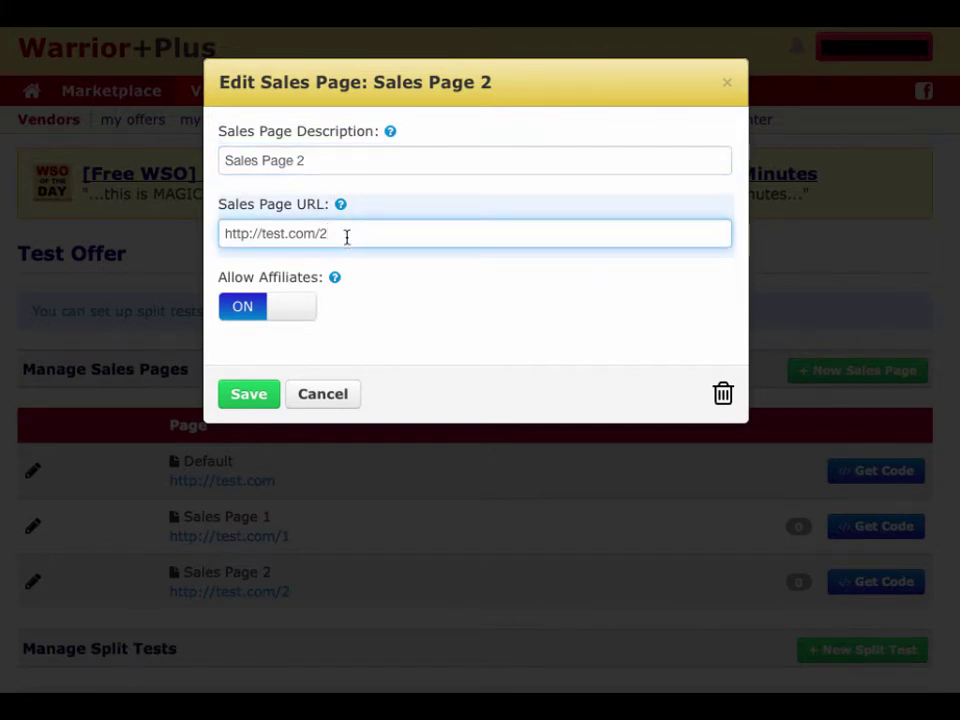
pyautogui.click(332, 159)
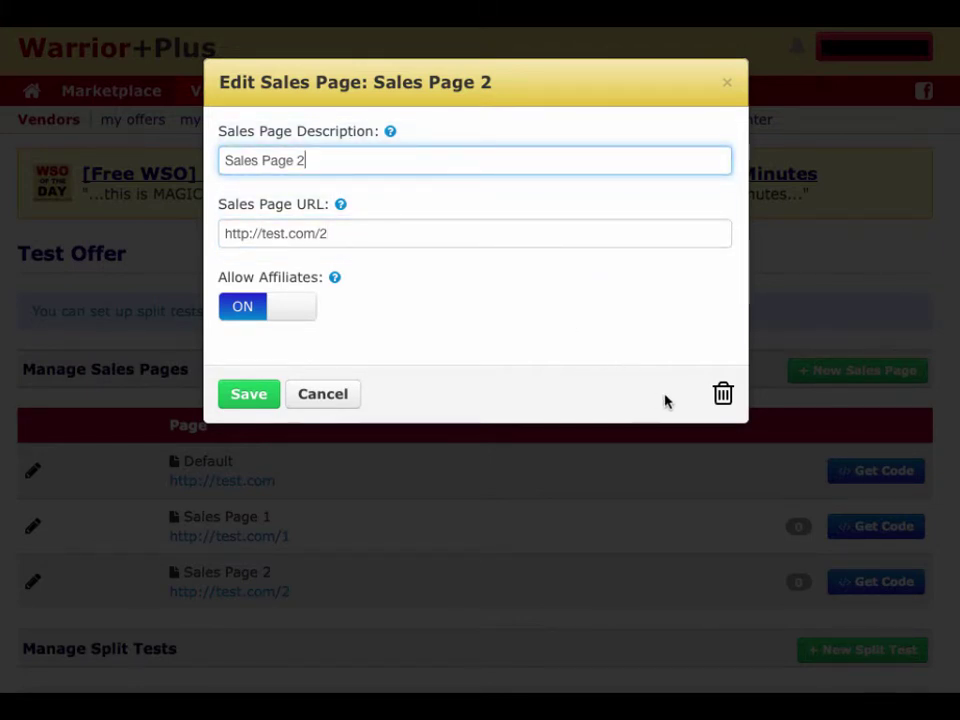
pyautogui.click(723, 396)
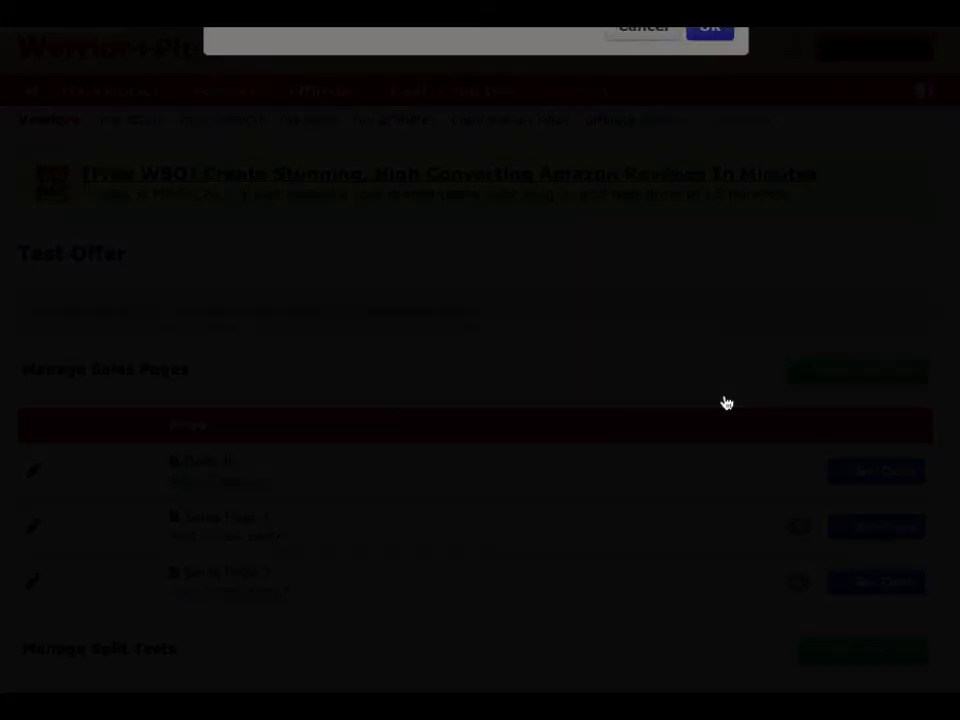
pyautogui.click(648, 138)
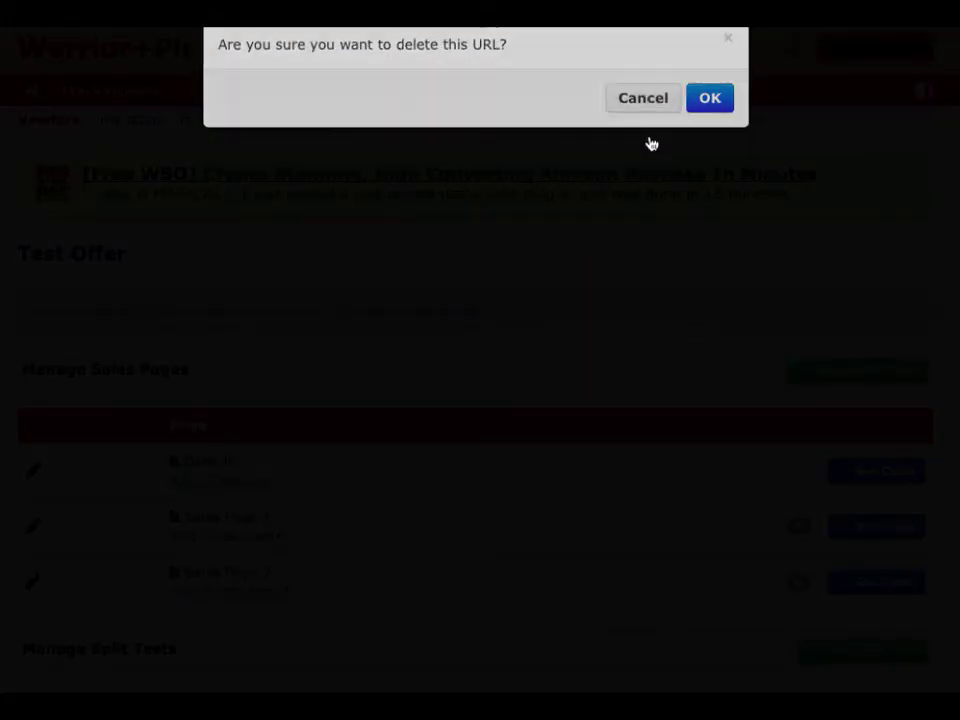